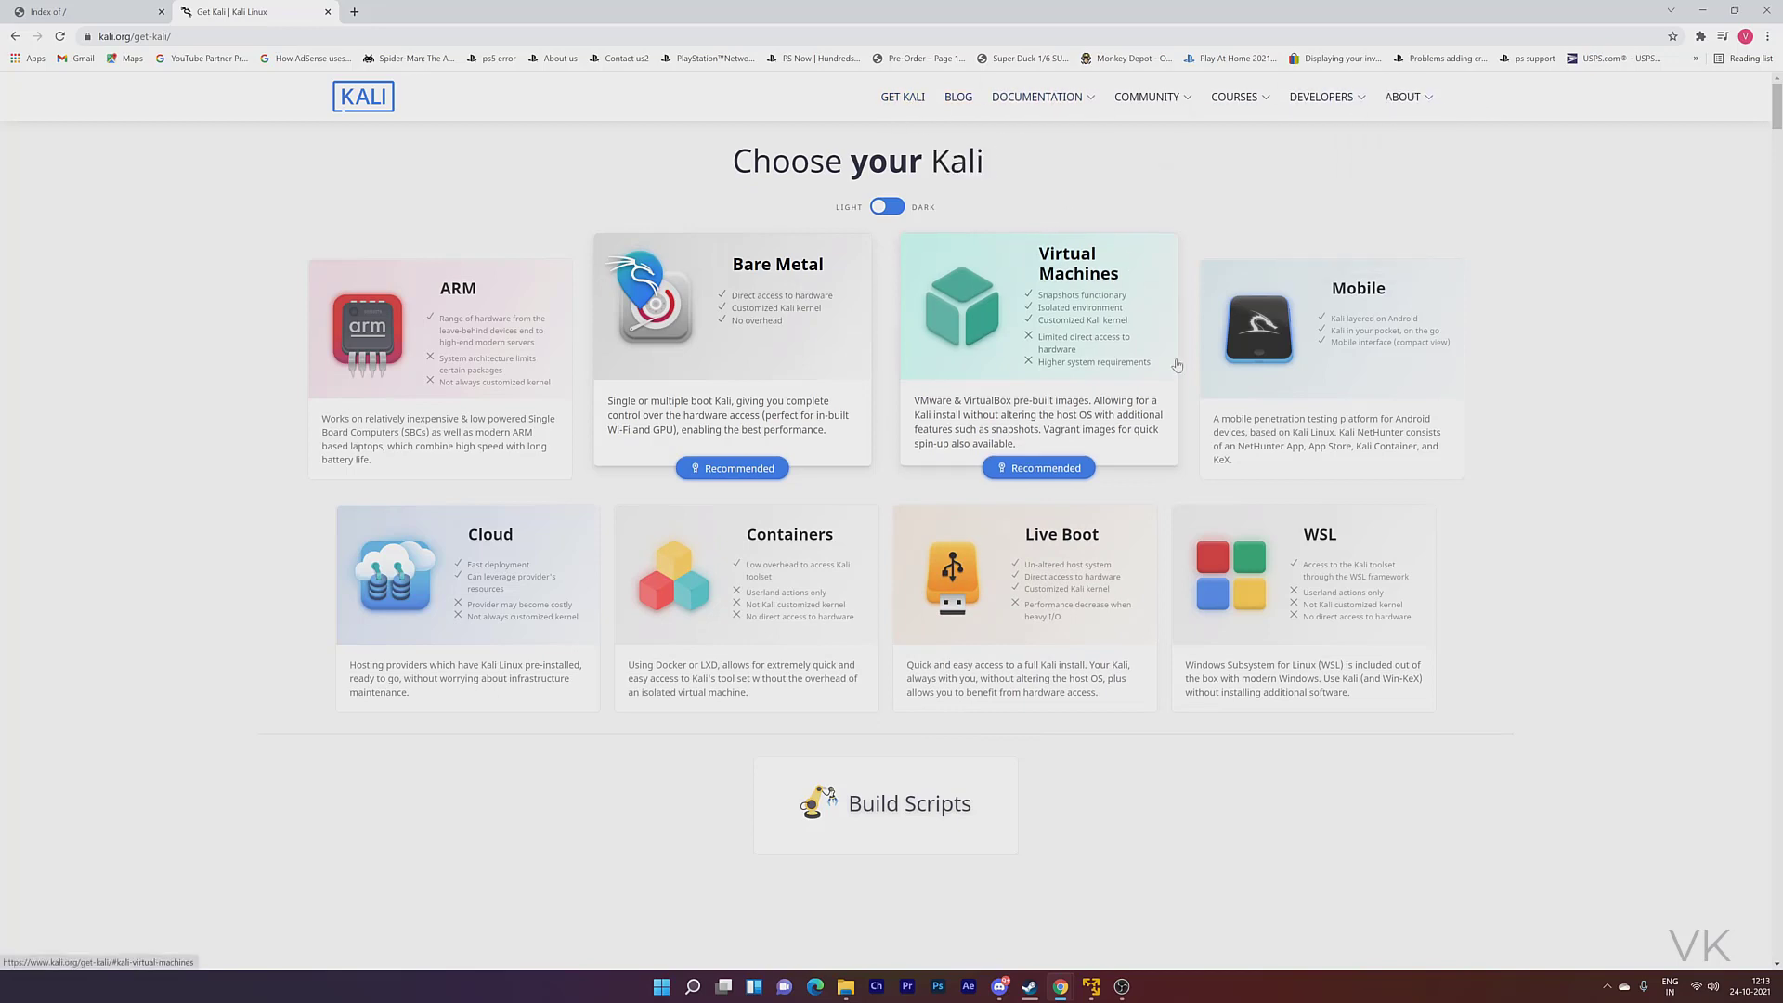
- Go to the cdimage.kali.org root listing and open the kali-2021.3/ folder
left_click(98, 12)
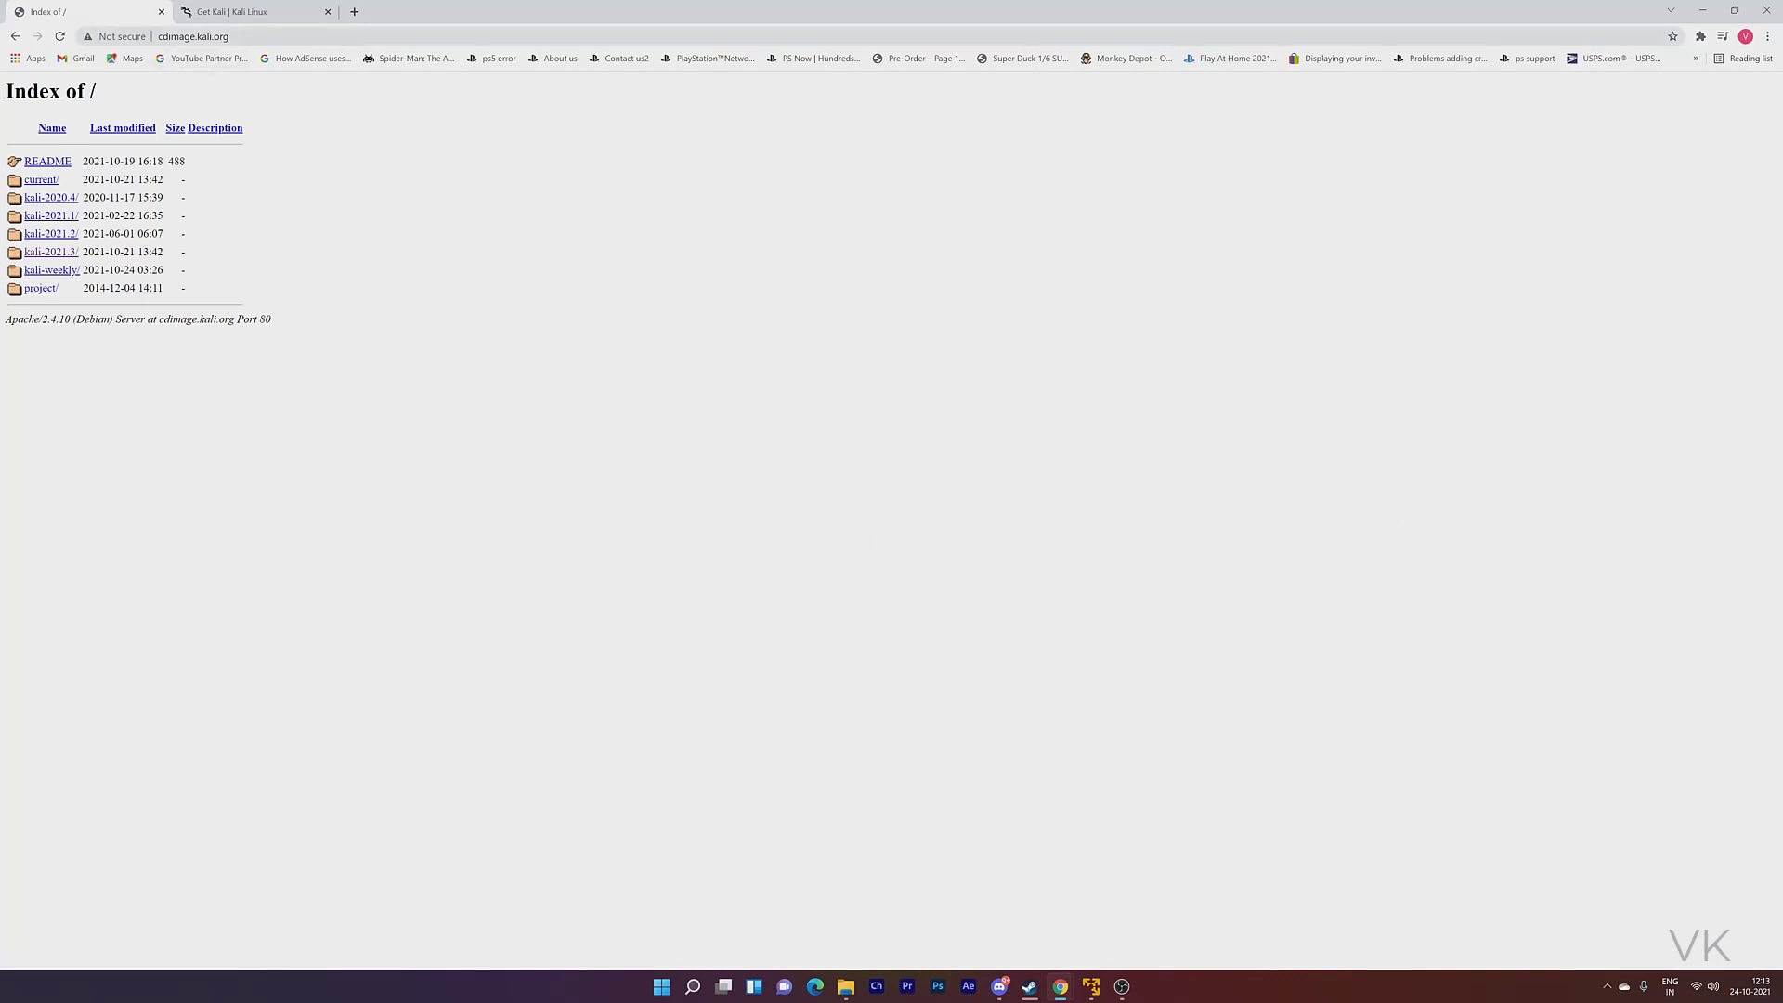
left_click(193, 36)
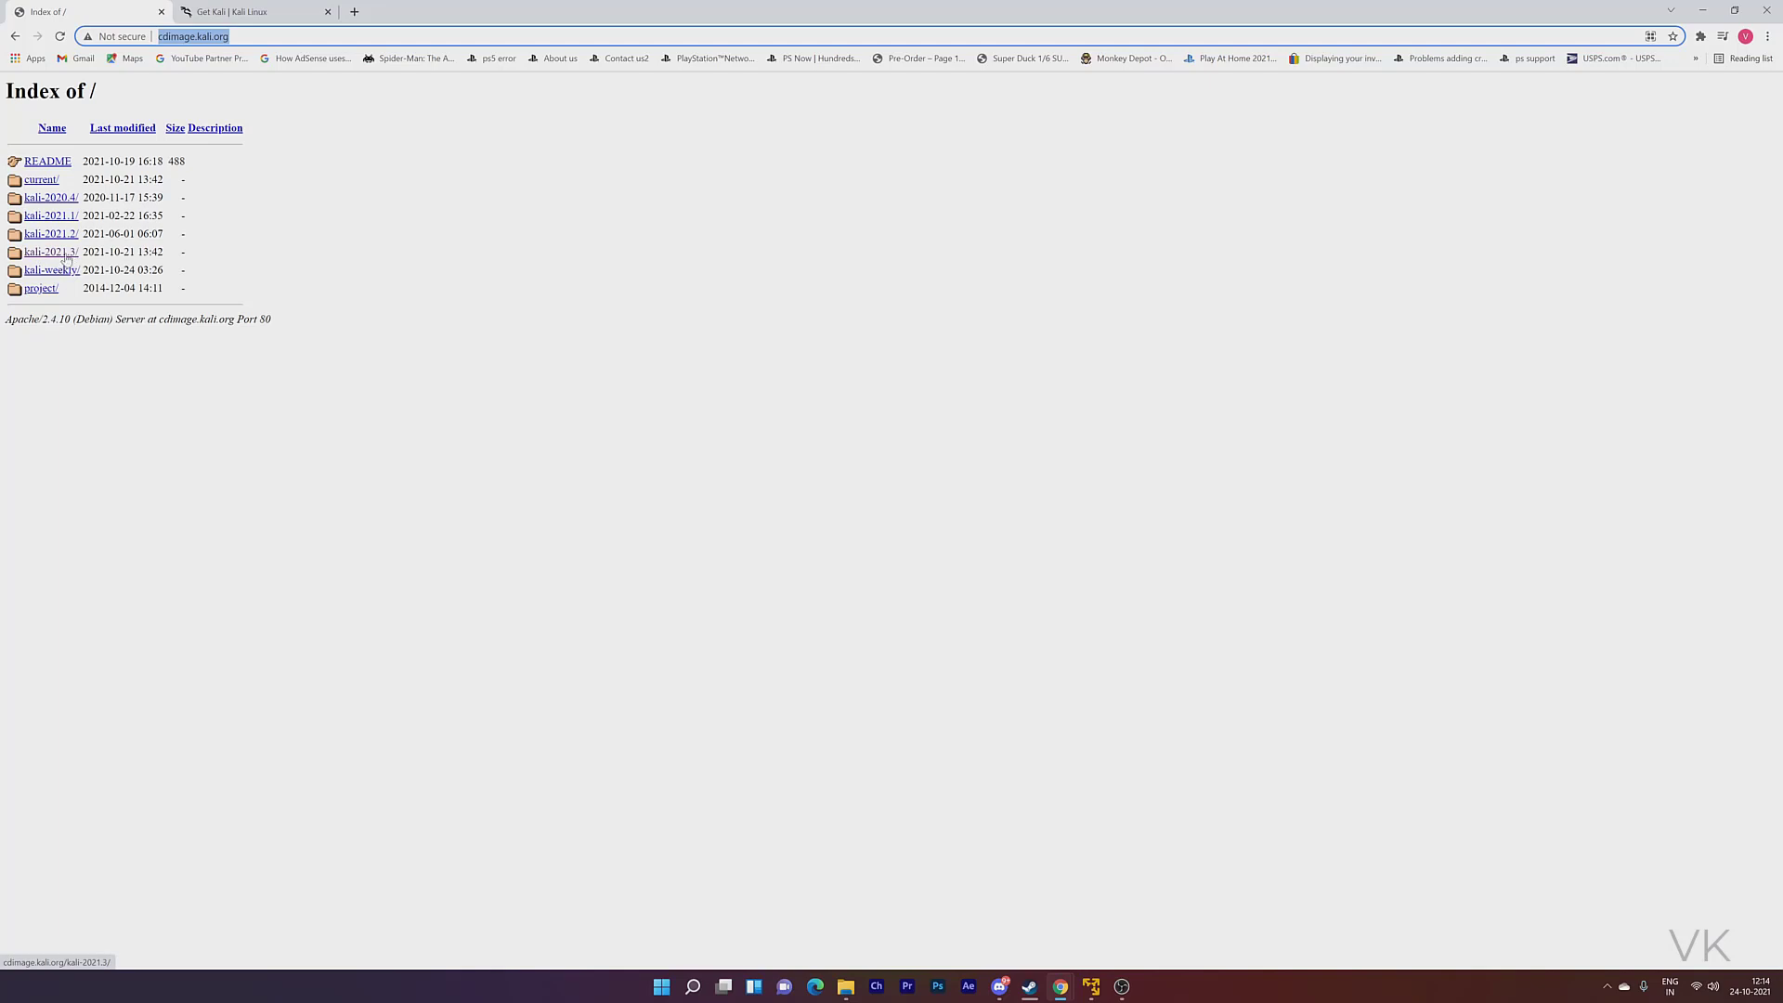
left_click(66, 253)
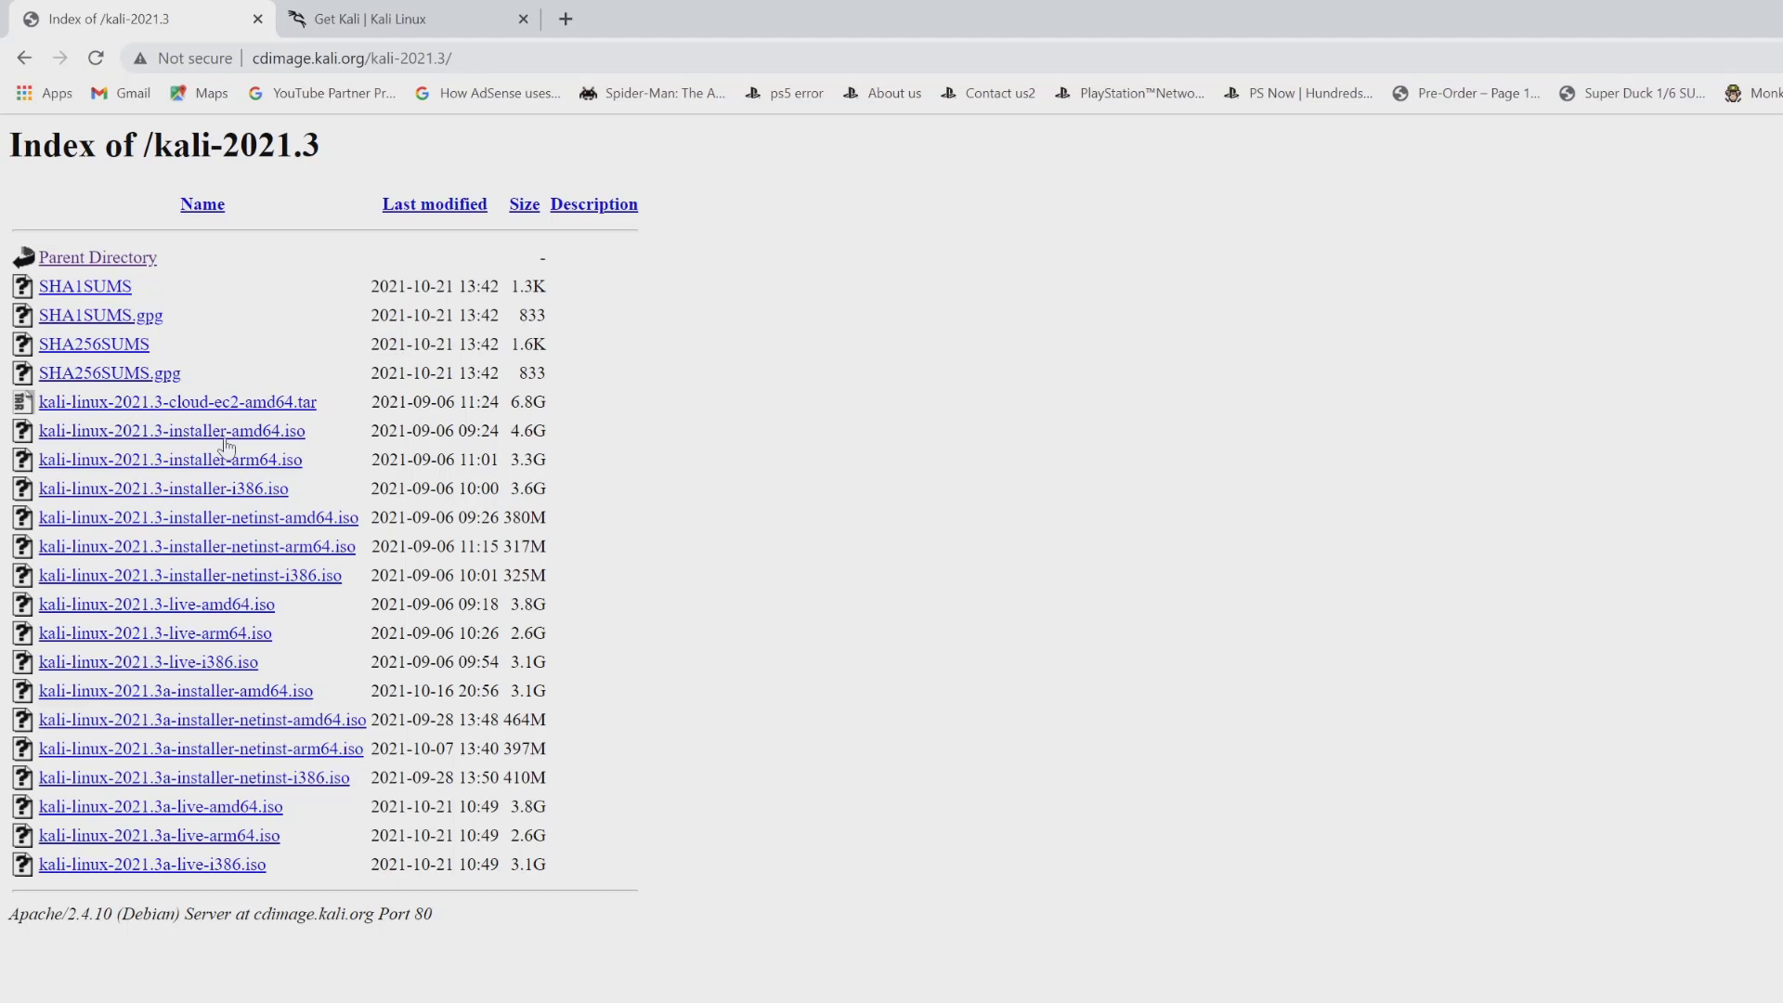
- Download kali-linux-2021.3-installer-amd64.iso from the kali-2021.3 listing
left_click(283, 435)
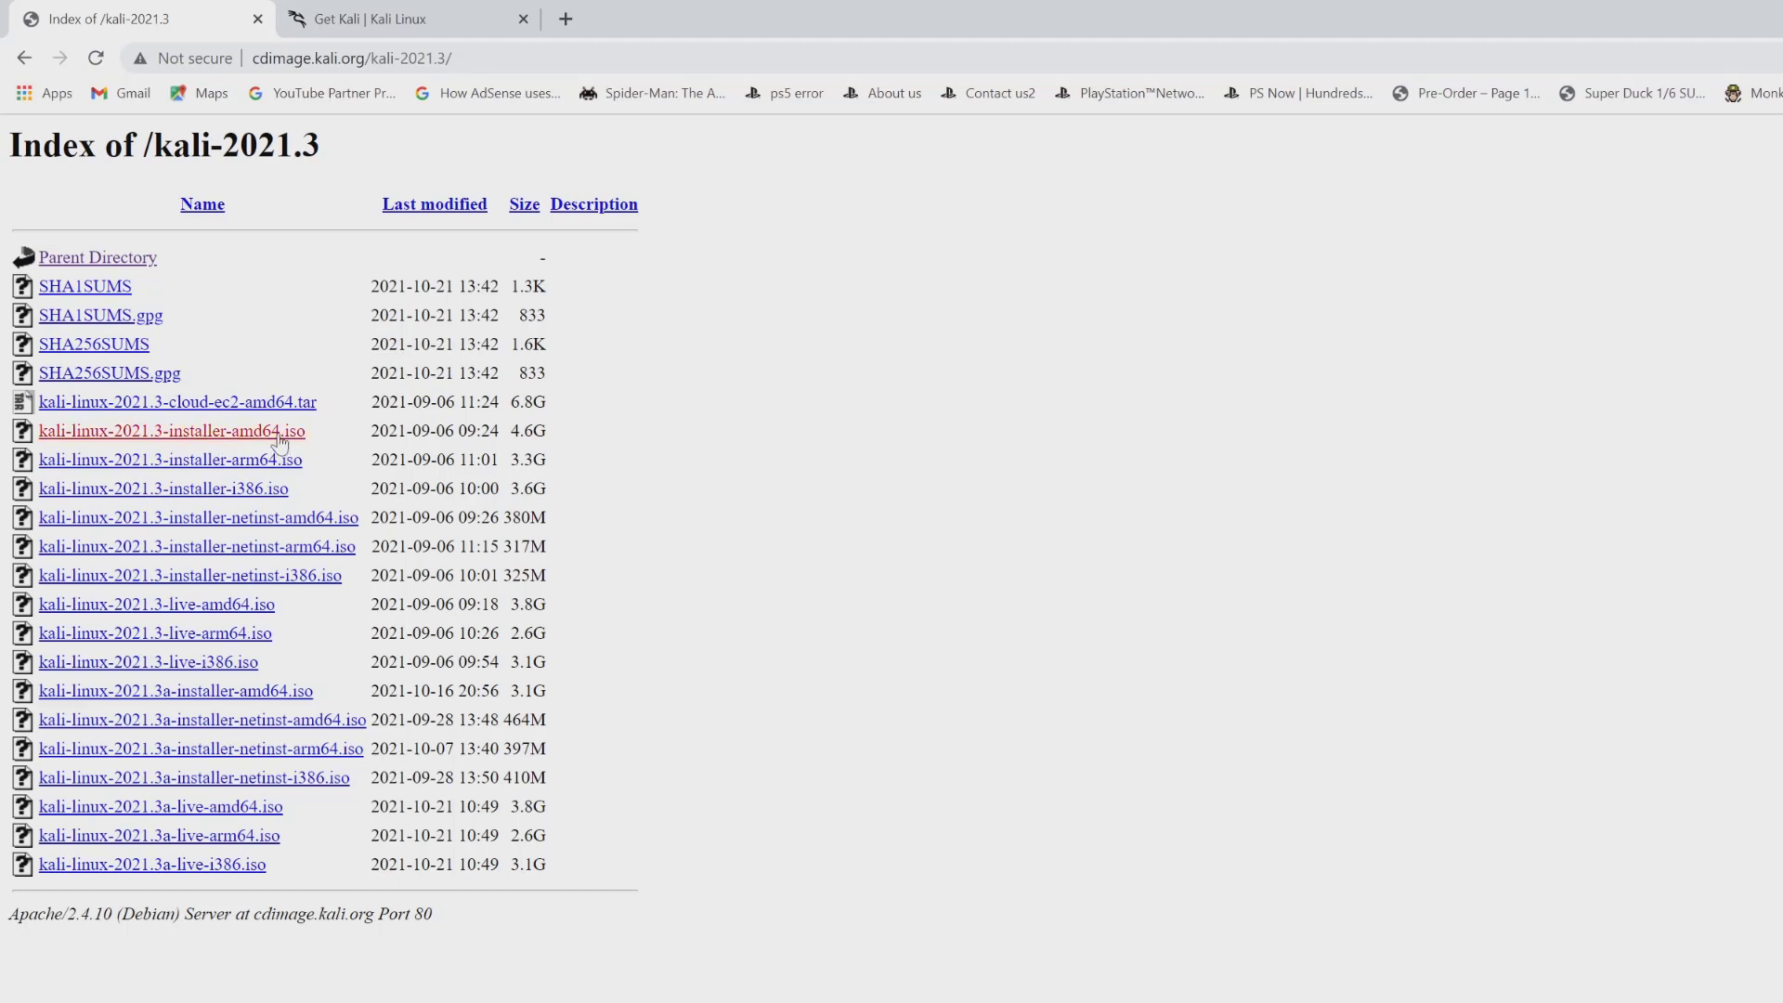